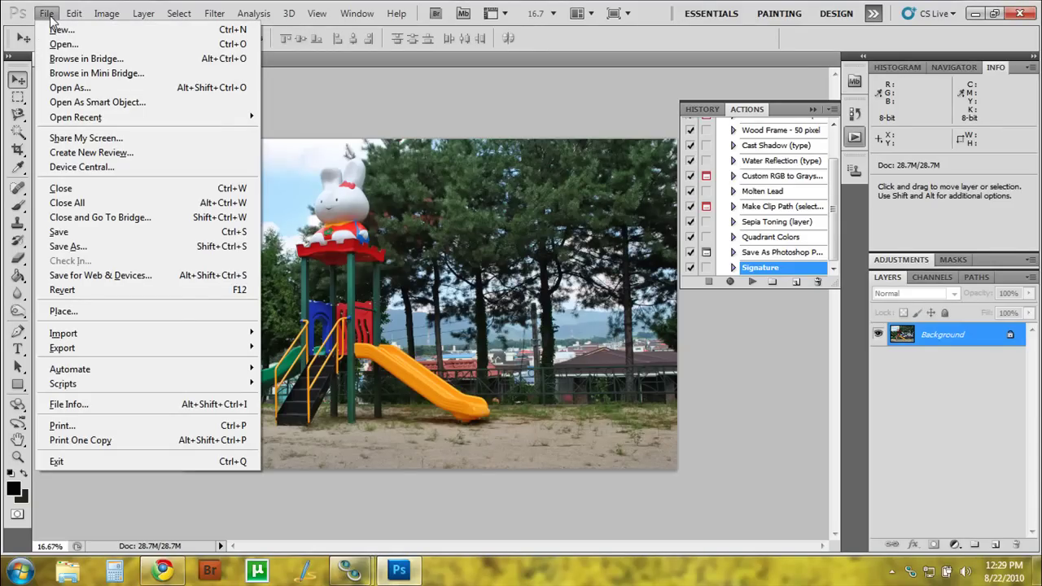
mouse_move(94, 118)
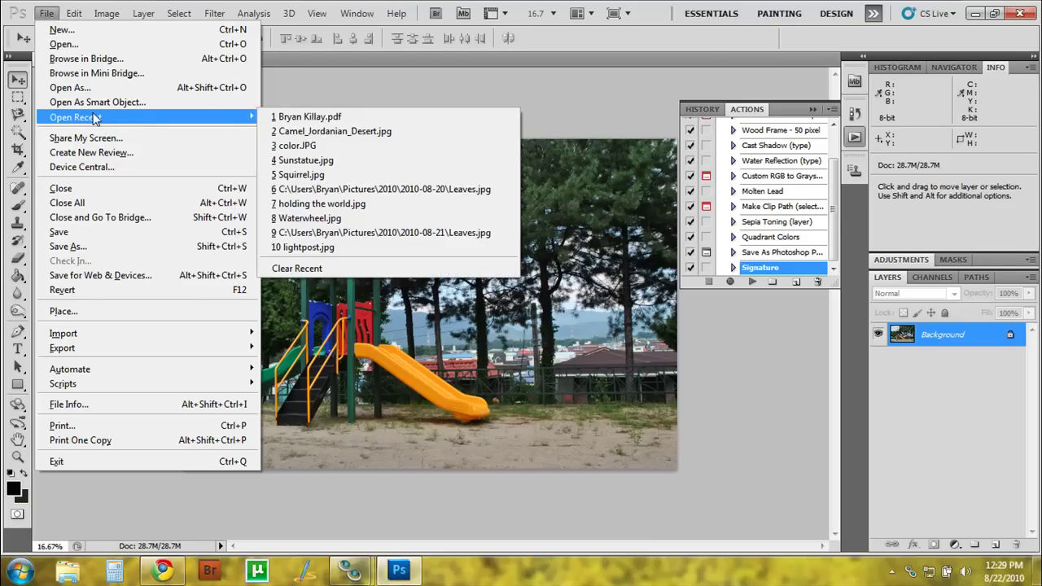
left_click(353, 120)
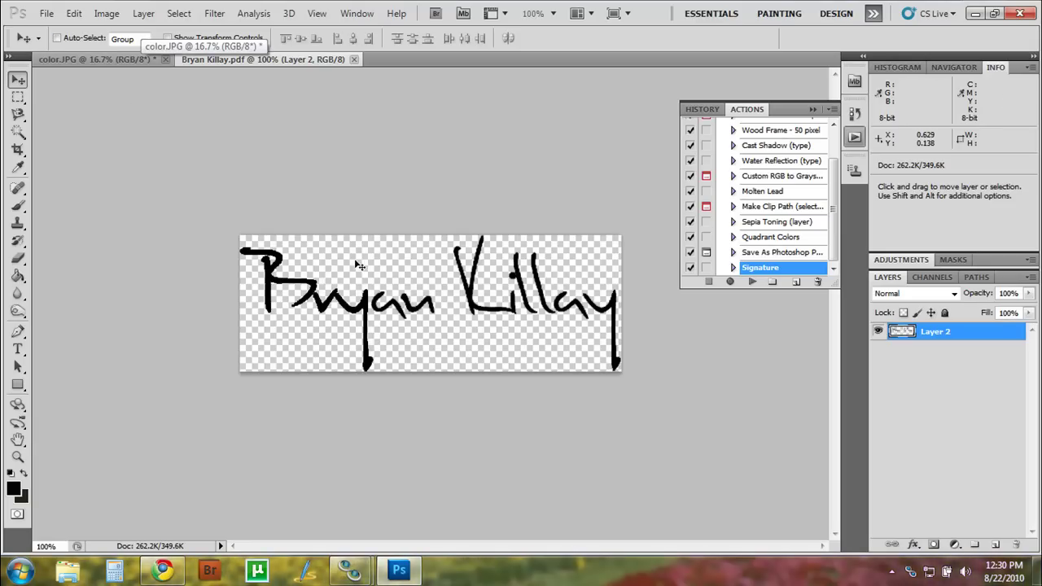
left_click(48, 14)
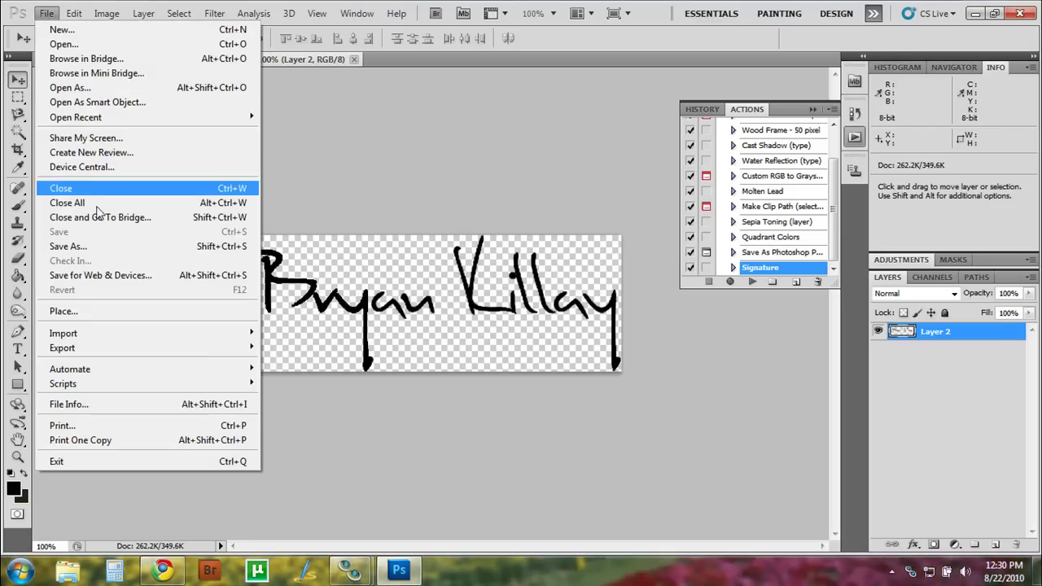
left_click(114, 247)
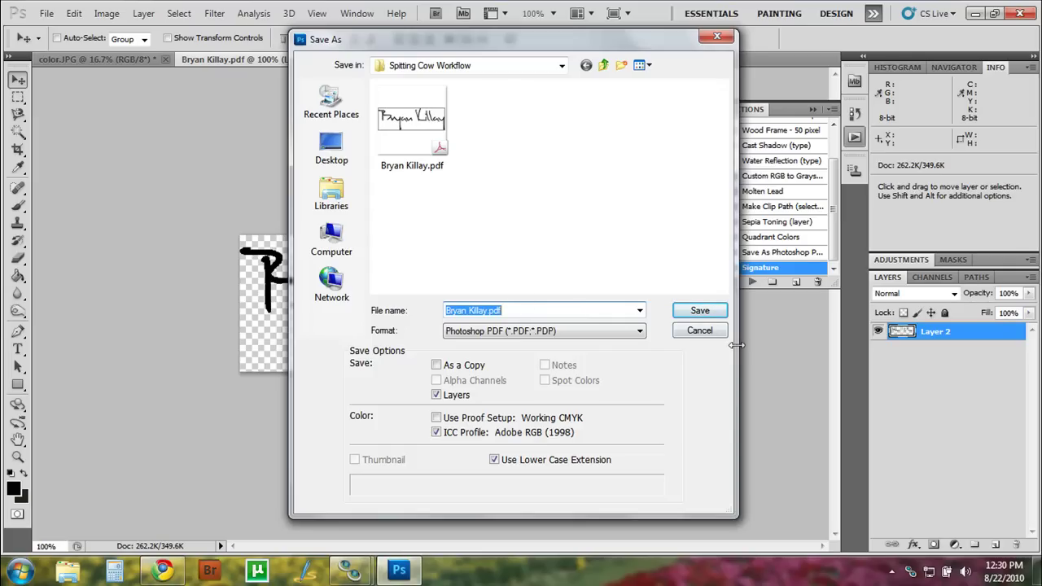
left_click(710, 315)
left_click(491, 228)
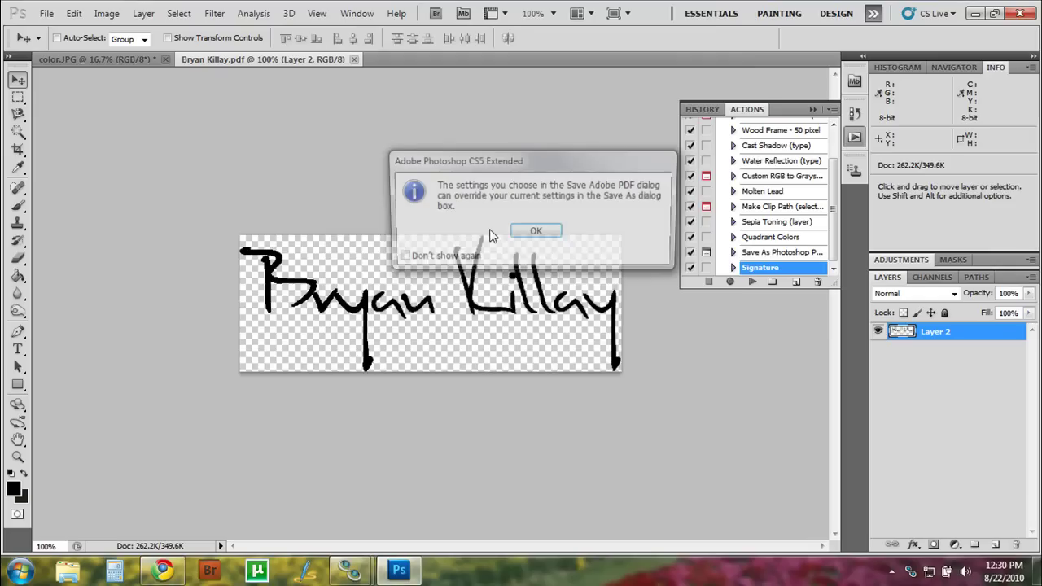
left_click(533, 235)
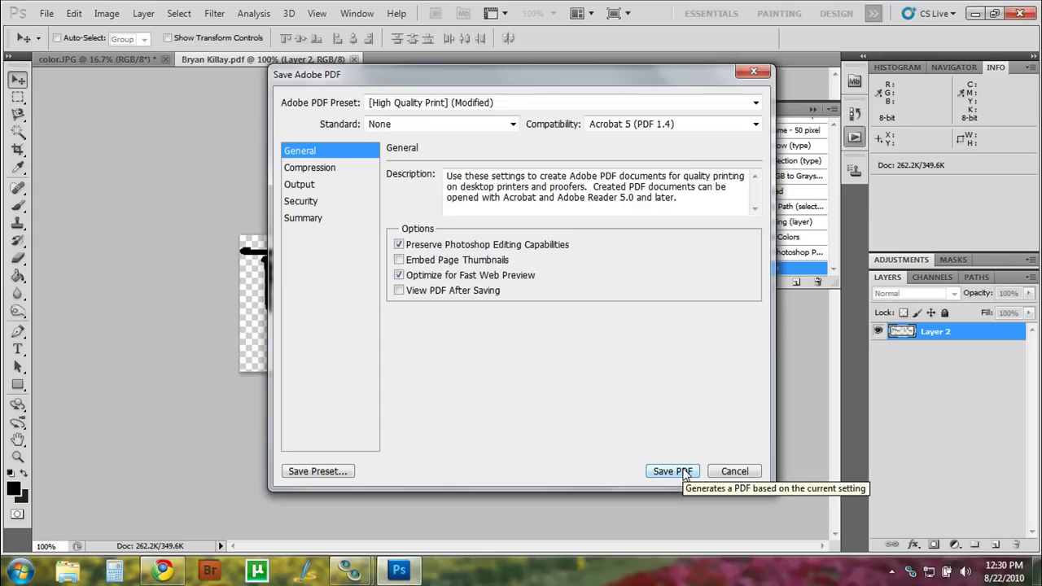
left_click(673, 471)
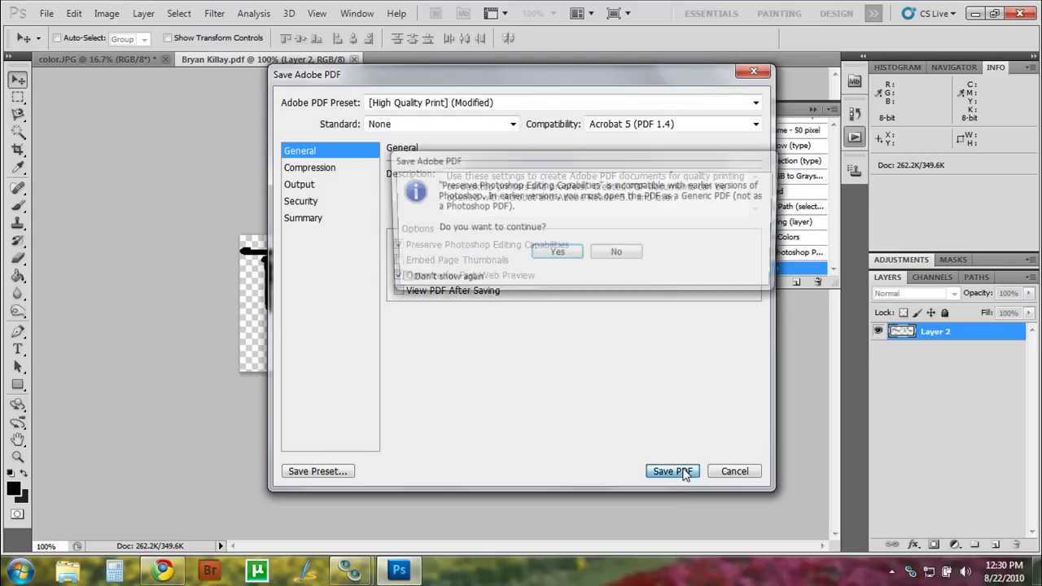
left_click(552, 254)
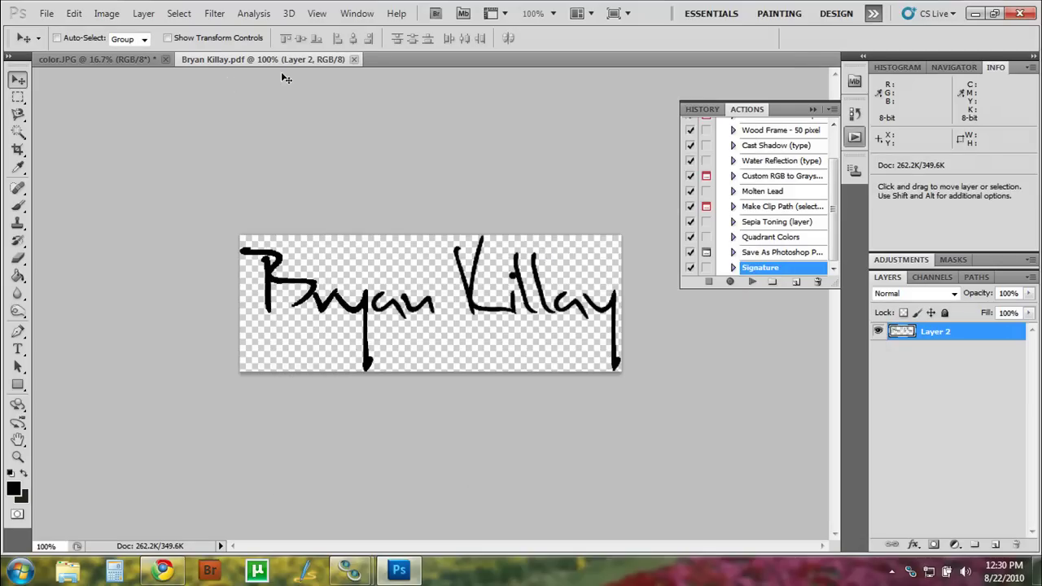
left_click(353, 60)
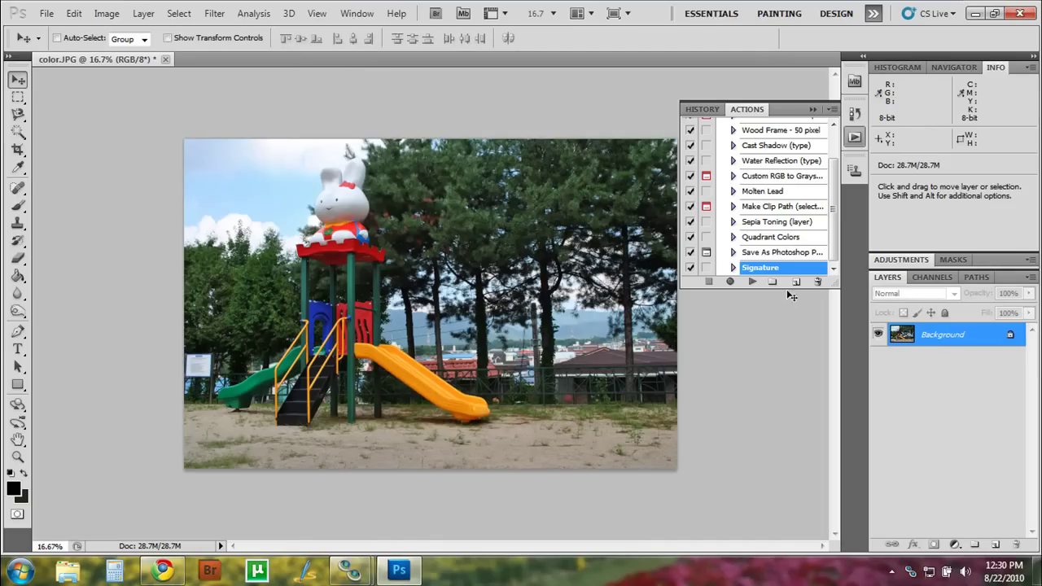
left_click(358, 14)
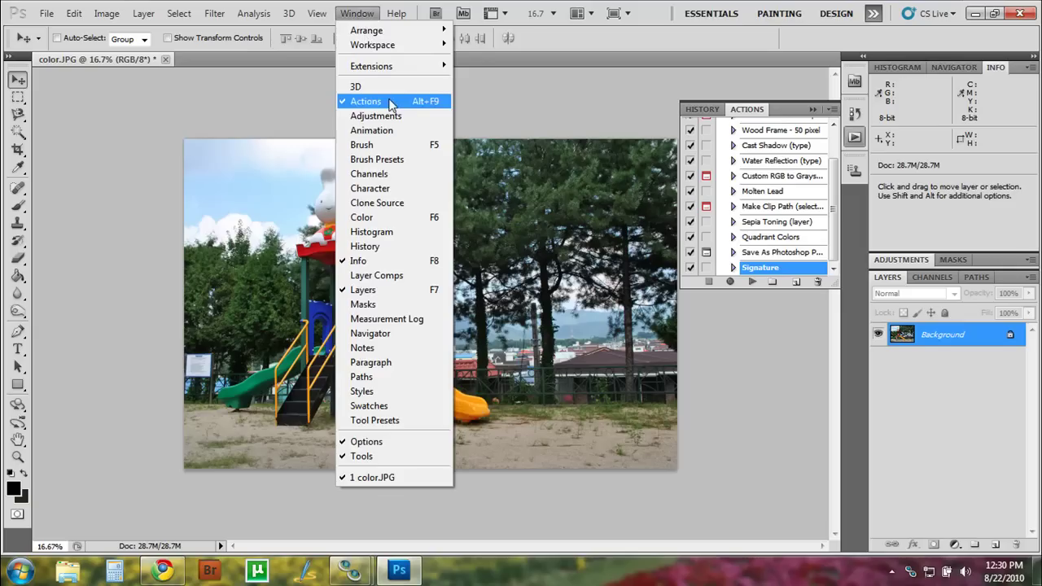
left_click(639, 83)
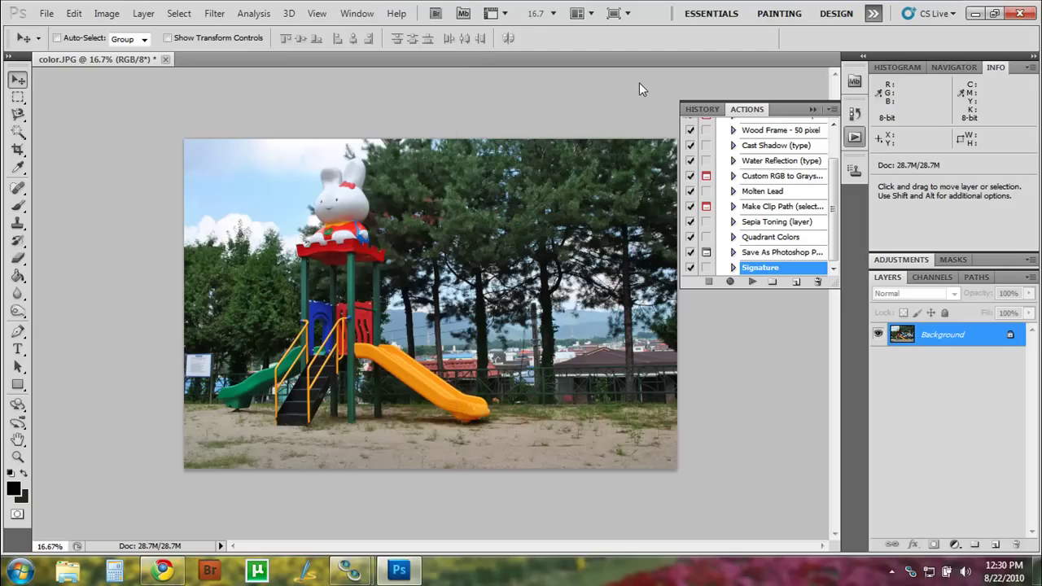
left_click(363, 10)
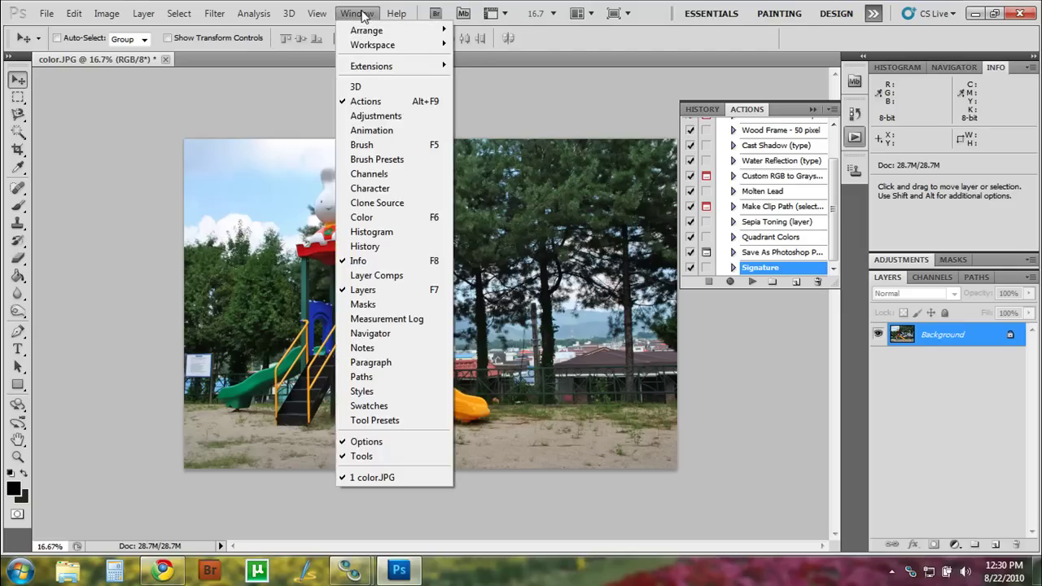
left_click(363, 9)
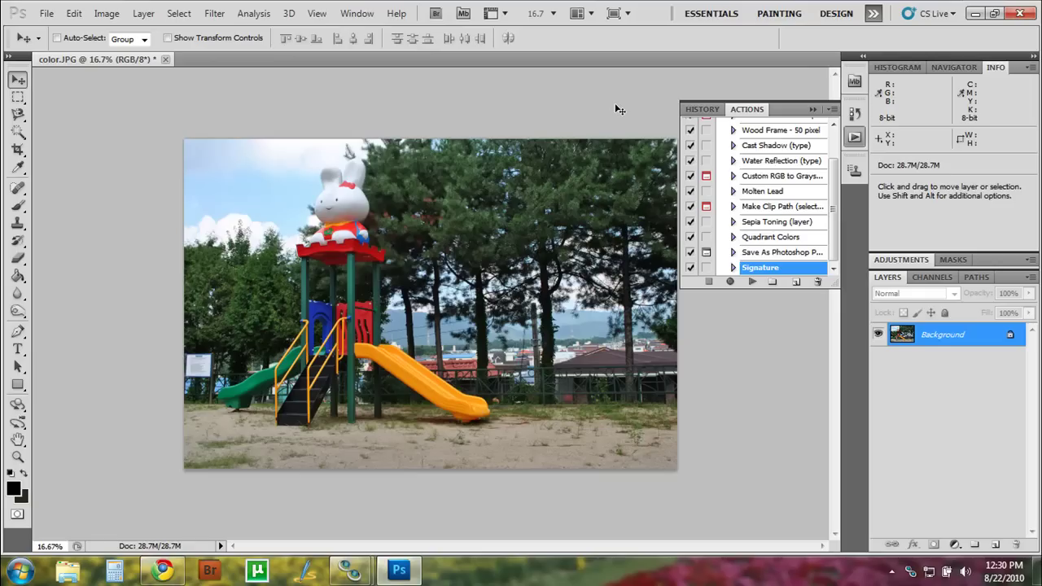
Step: Create a new action named Signature1 in the Actions panel and start recording
left_click(797, 282)
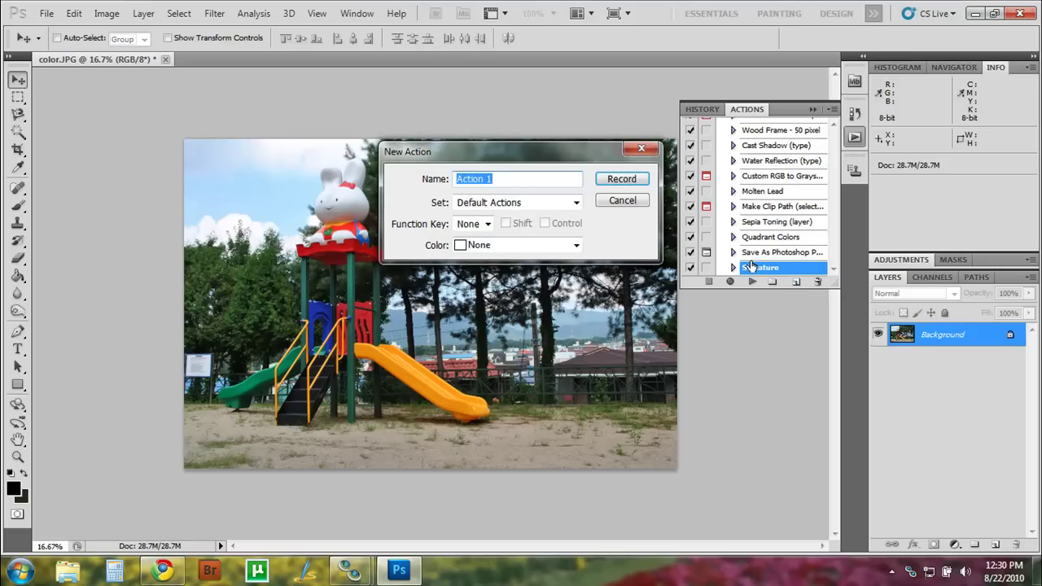
type("Signature1")
key("Return")
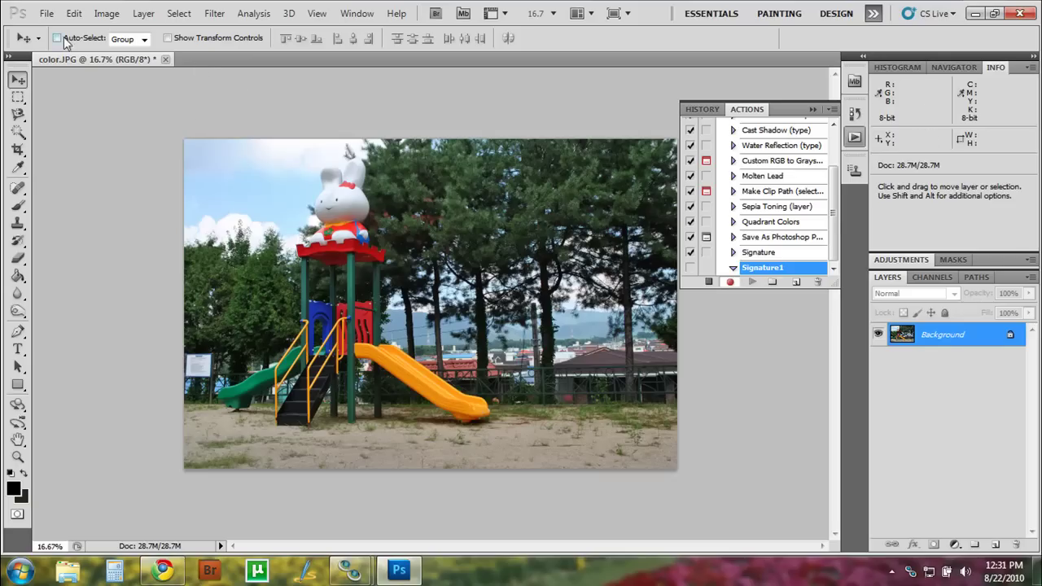
left_click(48, 14)
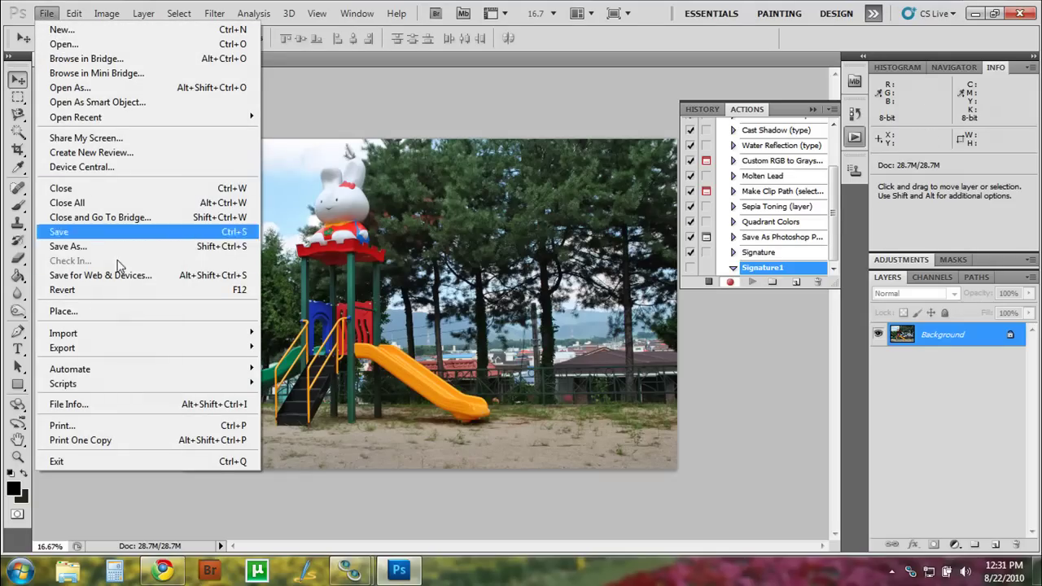
left_click(66, 314)
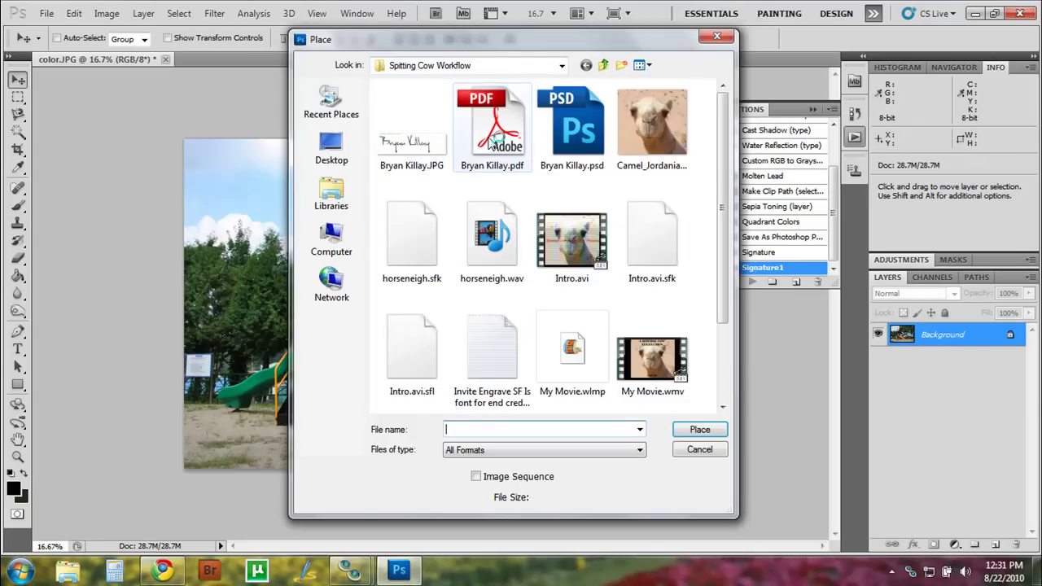
double_click(492, 140)
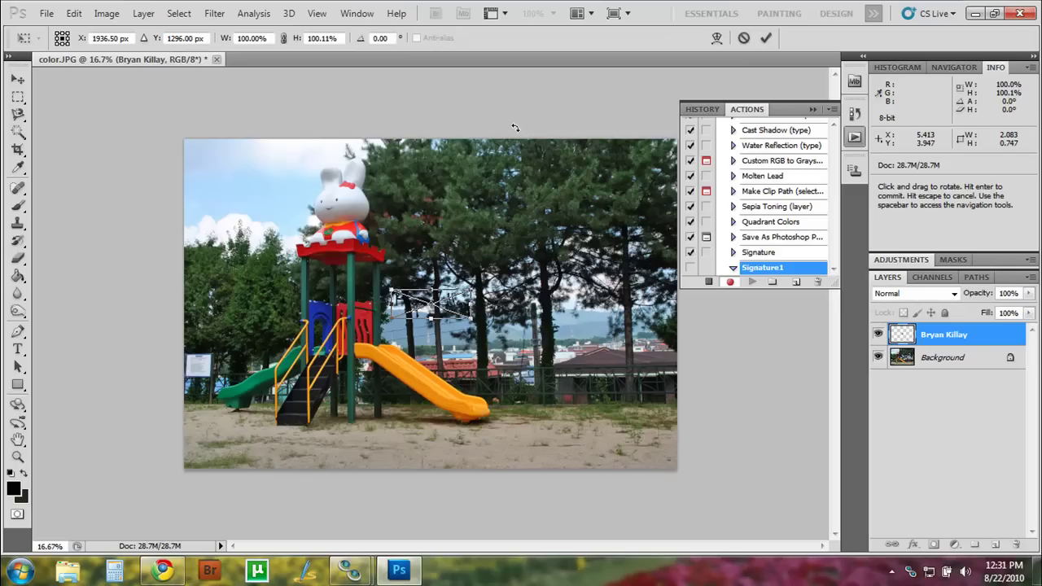
key("Return")
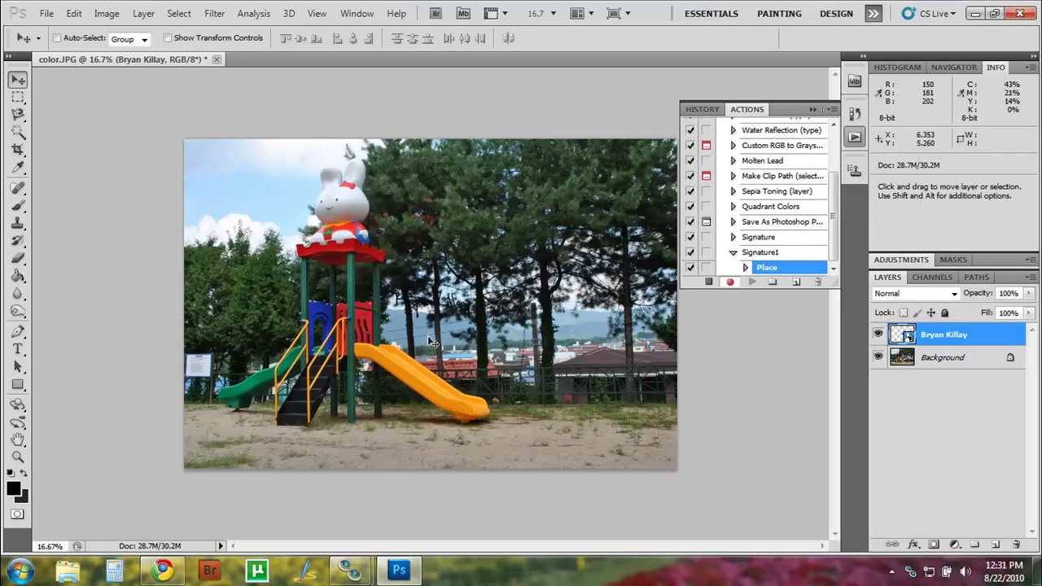
Step: Select the signature with the Background layer and align it to the bottom and right edges
left_click(946, 367, "shift")
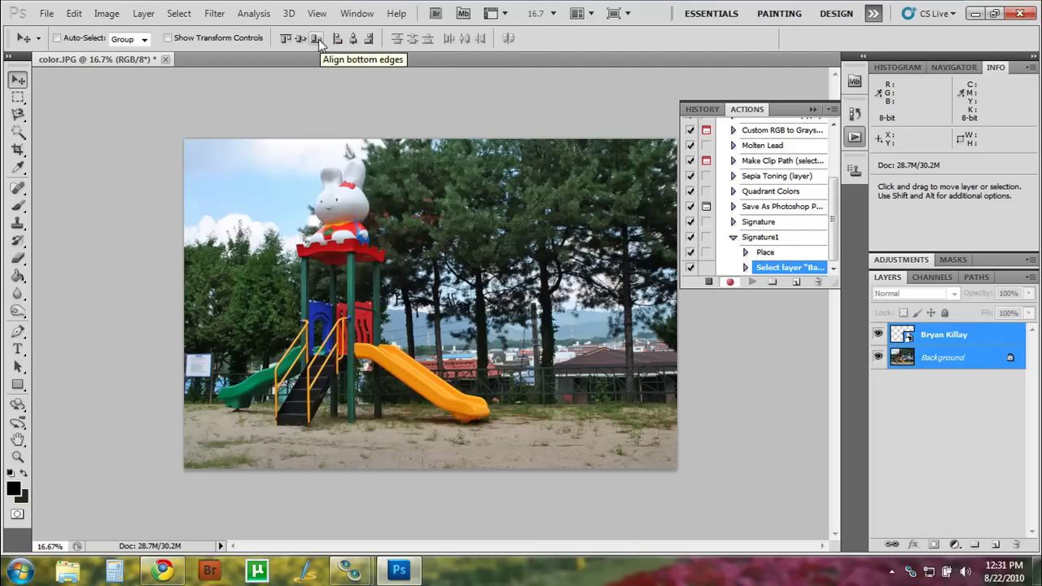
left_click(319, 39)
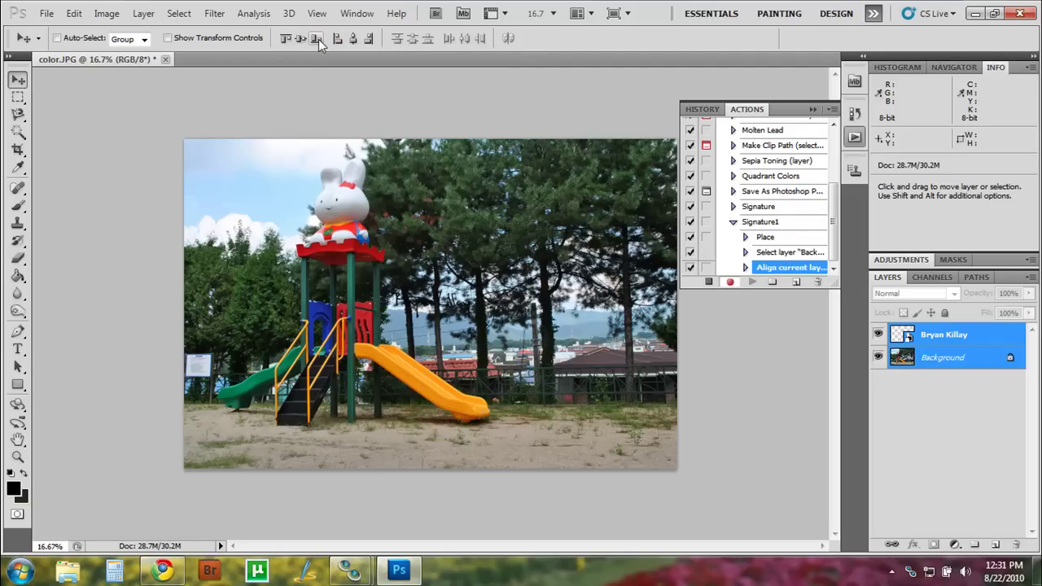
left_click(371, 42)
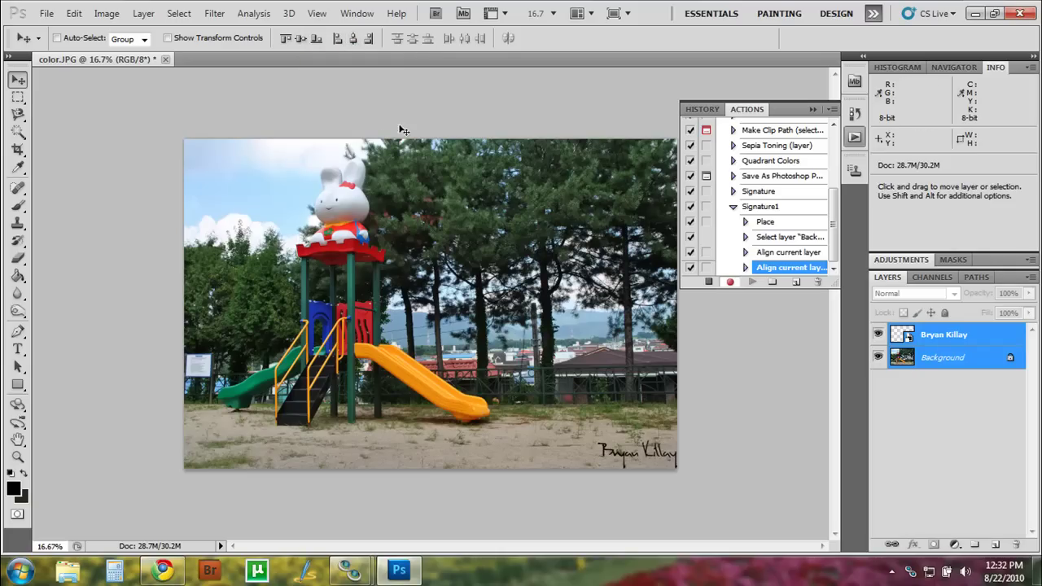
Step: Select only the Bryan Killay layer and zoom in on the signature
left_click(939, 342)
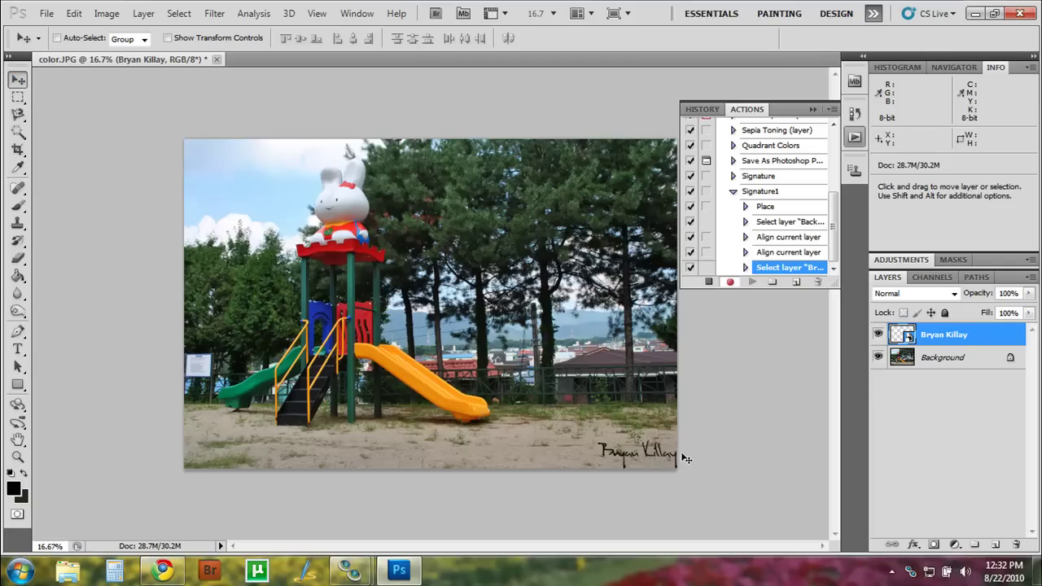
key("z")
left_click(631, 460)
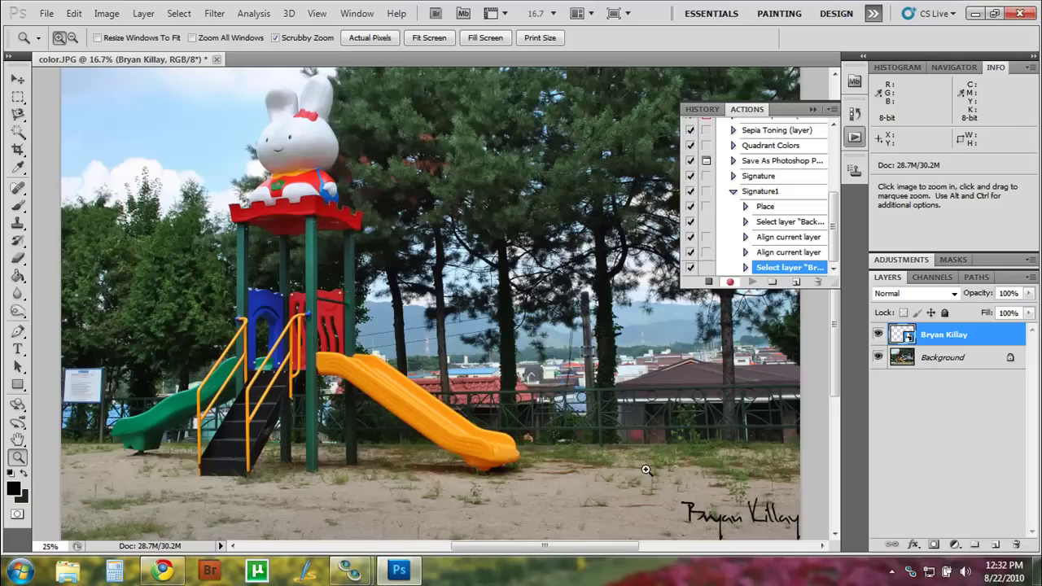
left_click_drag(644, 465, 475, 275)
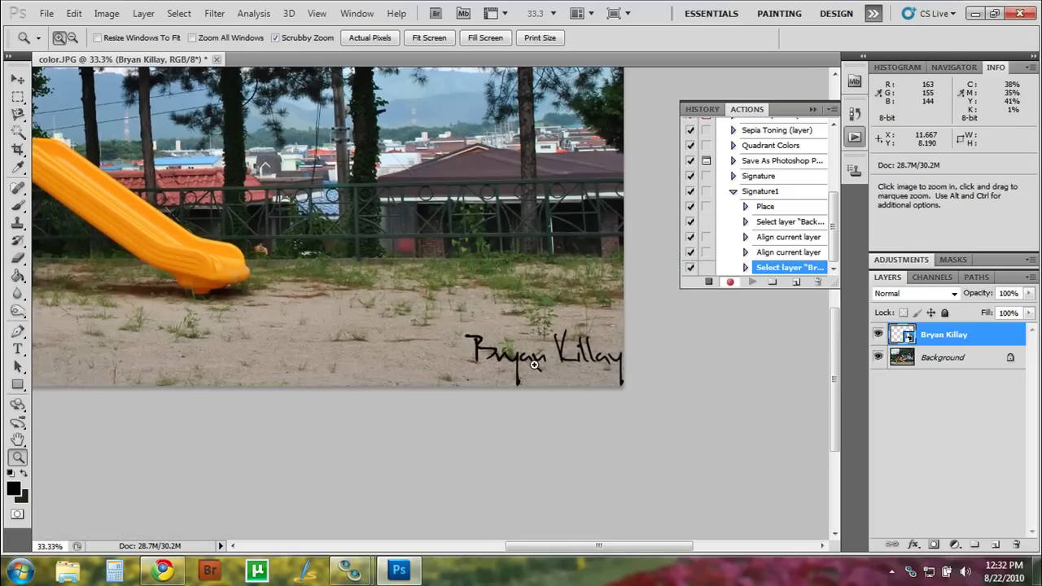
left_click(543, 367)
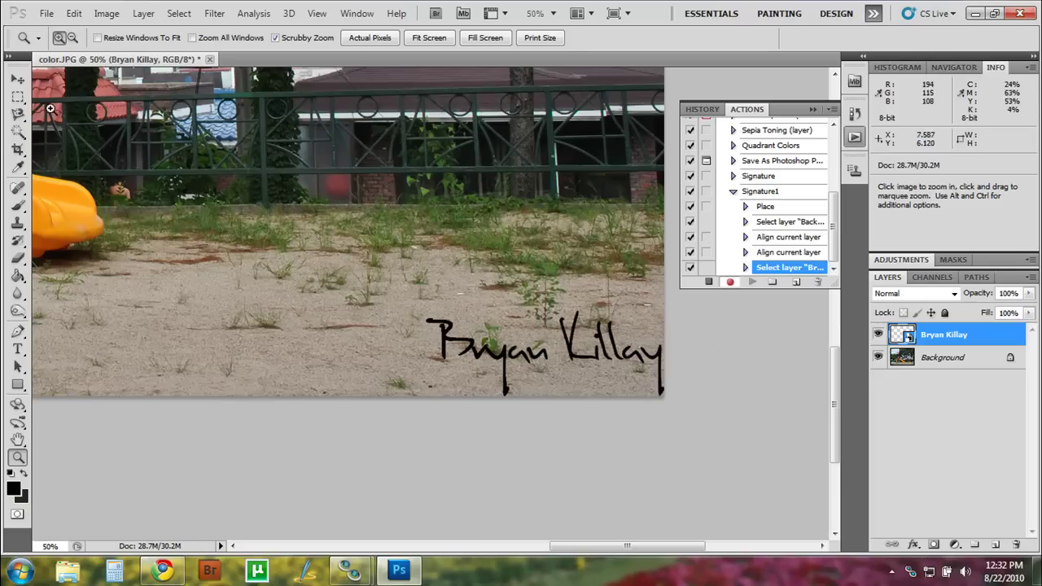
Step: Drag the signature further left and stop recording Signature1
left_click(18, 80)
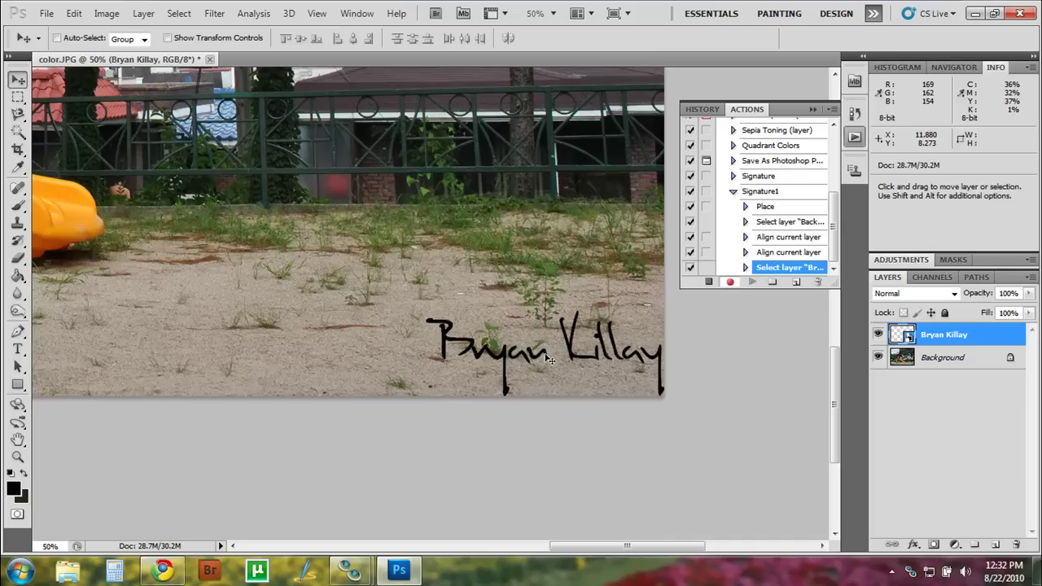
left_click_drag(550, 360, 478, 360)
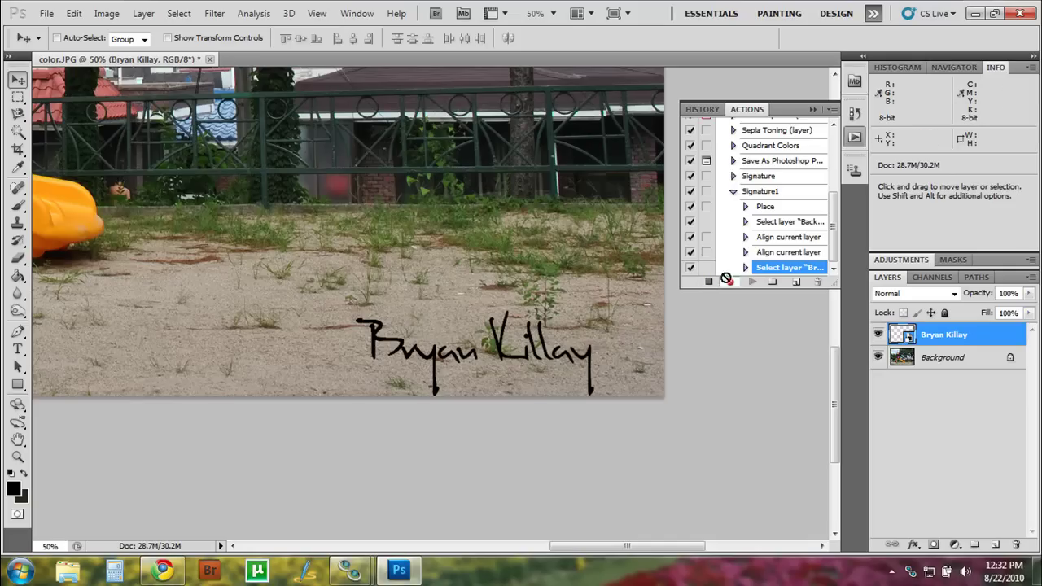
left_click(708, 283)
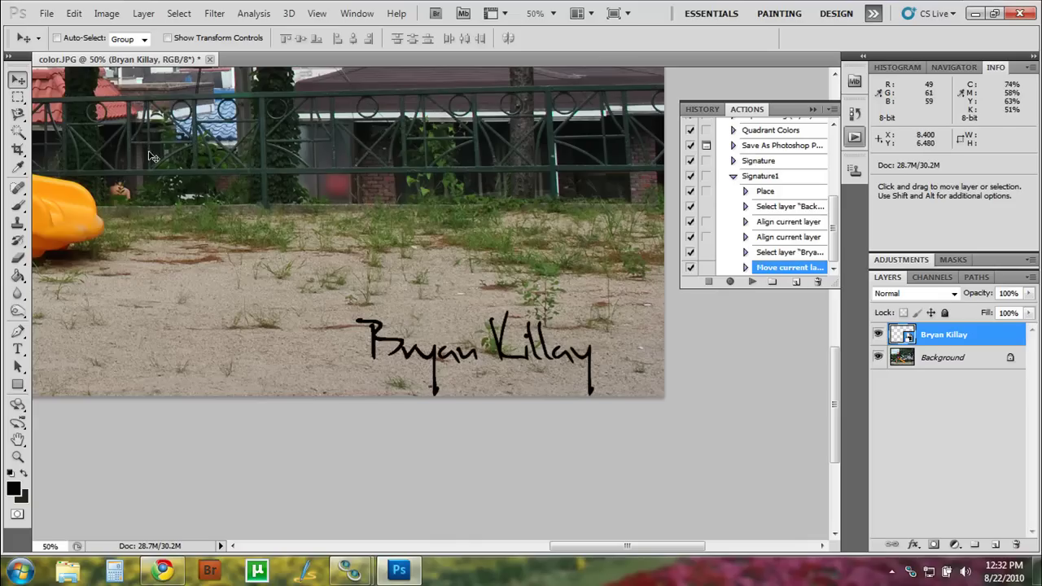
Step: Fit color.JPG to the window and open Camel_Jordanian_Desert.jpg
key("z")
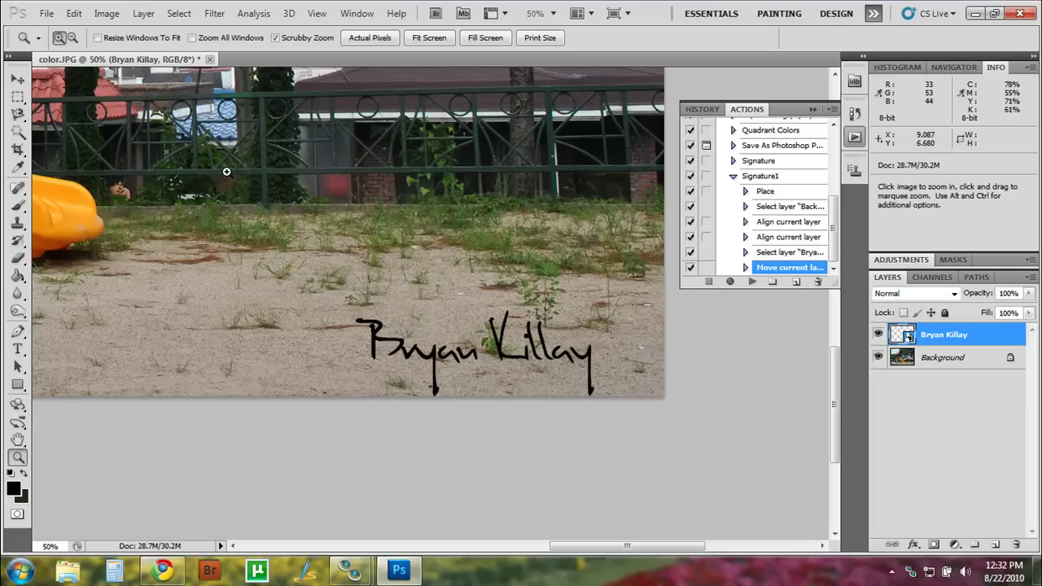
left_click(430, 38)
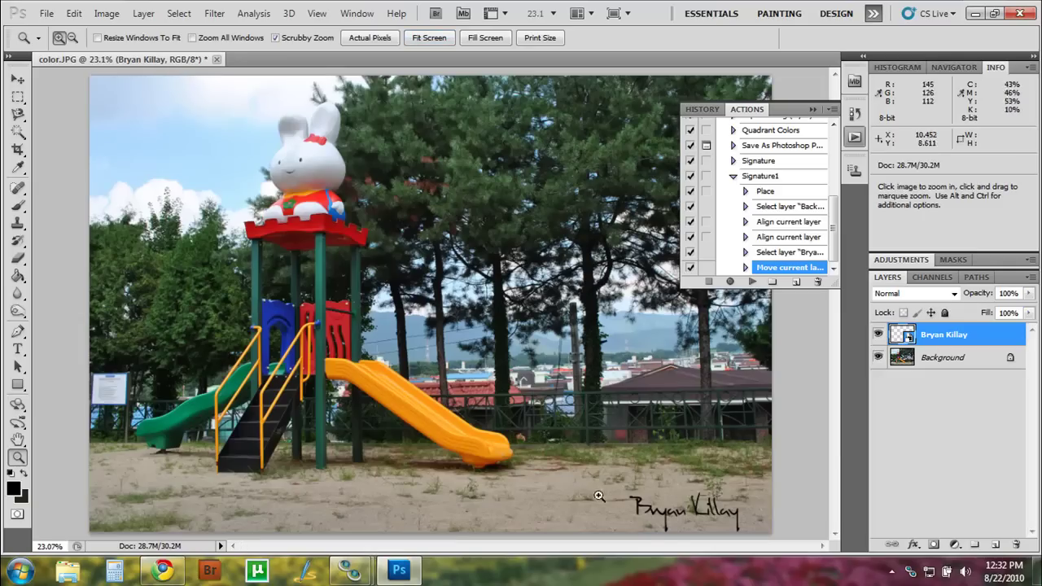
left_click(46, 13)
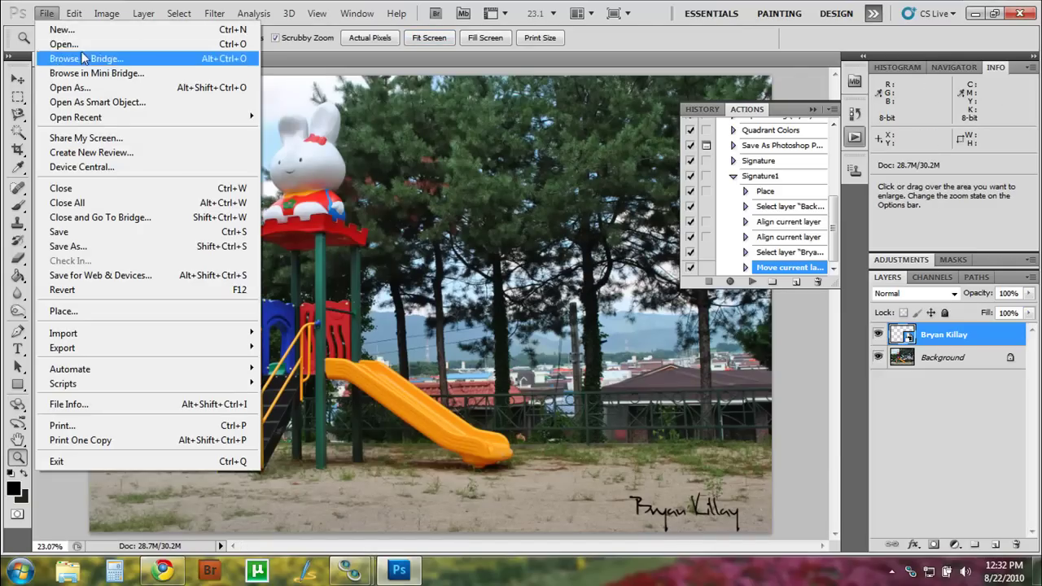
left_click(298, 102)
double_click(670, 163)
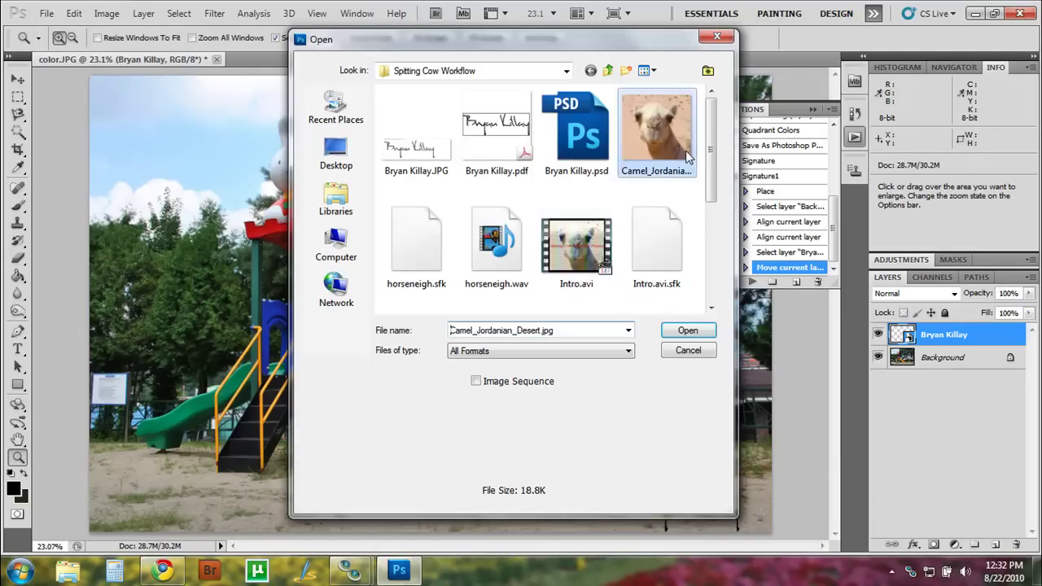
Step: Play the Signature1 action on the camel photo
left_click(760, 176)
left_click(752, 281)
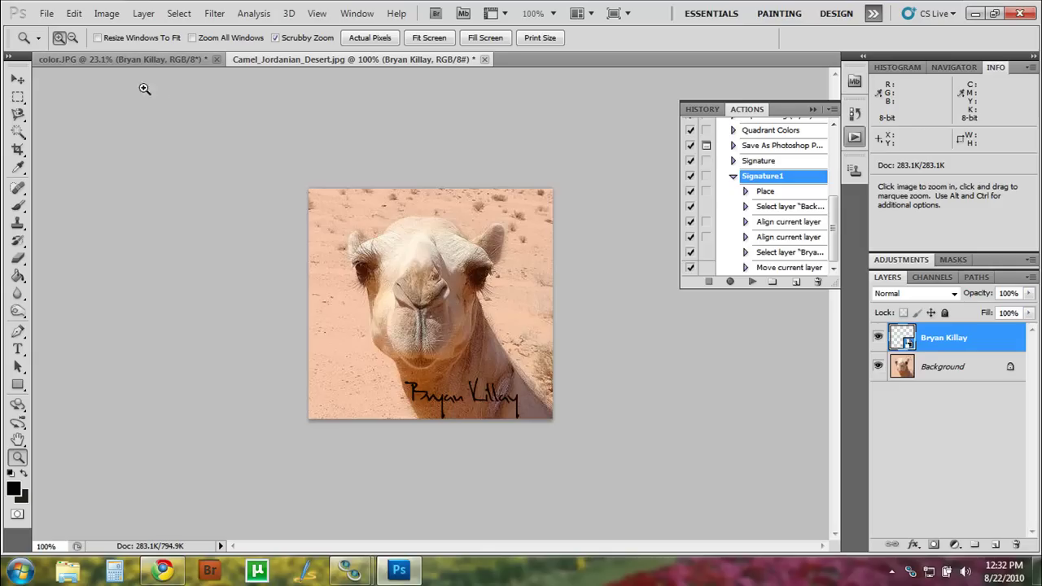
left_click(46, 14)
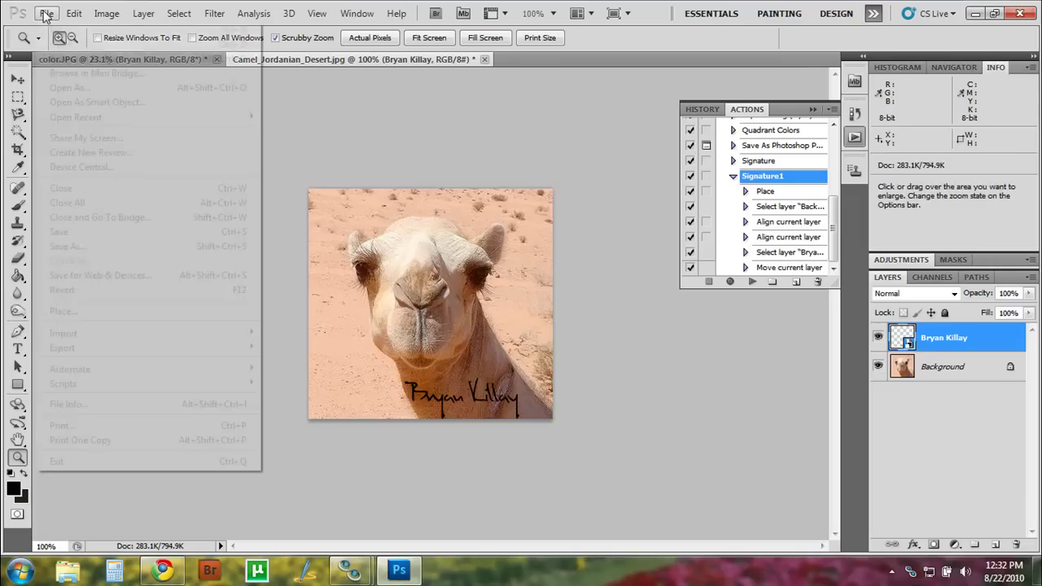
left_click(46, 14)
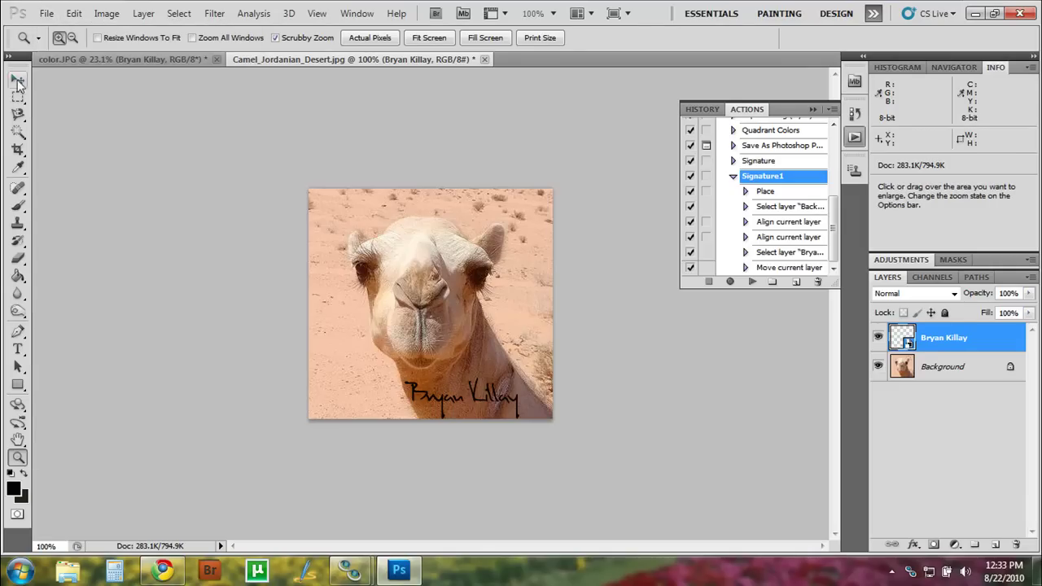
Step: Move the signature up to the photo's top-left and replay Signature1
left_click(17, 80)
mouse_move(484, 382)
left_mouse_down()
mouse_move(508, 368)
mouse_move(499, 350)
mouse_move(435, 385)
mouse_move(407, 285)
mouse_move(405, 223)
left_mouse_up()
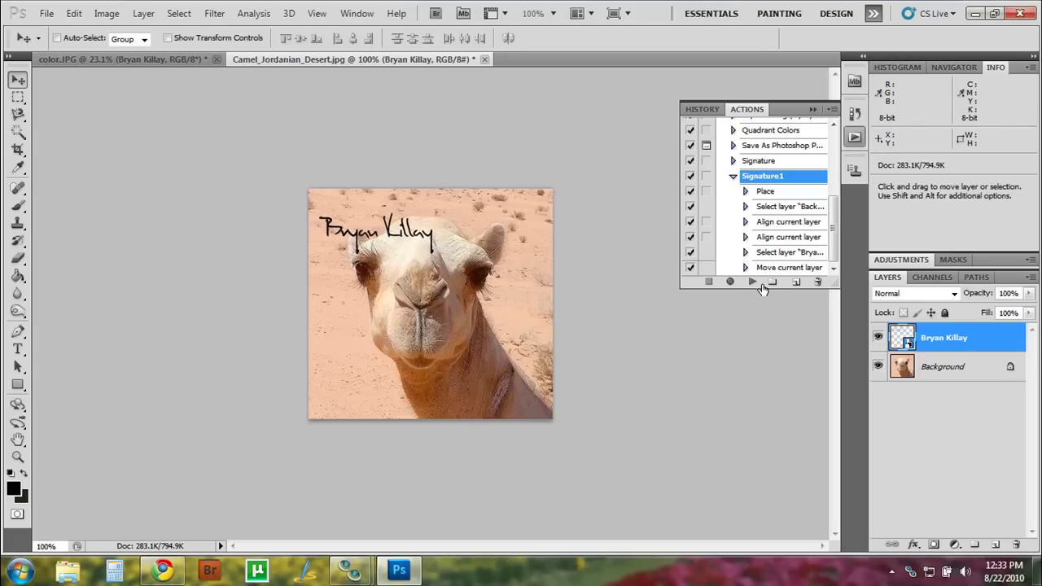
left_click(753, 282)
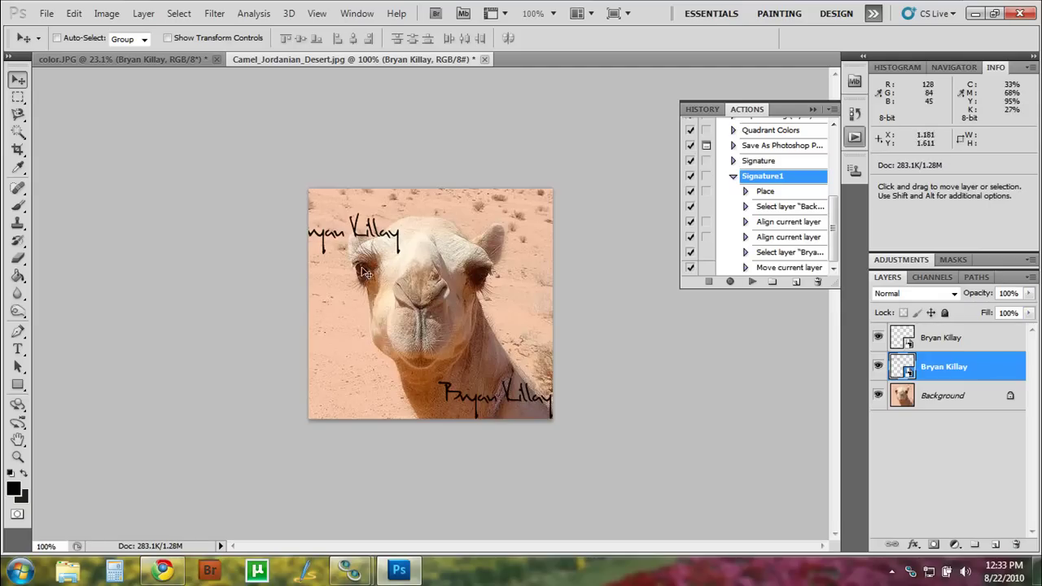
Step: Start a Free Transform on the top signature, moving its reference point onto the camel's head
left_click(75, 14)
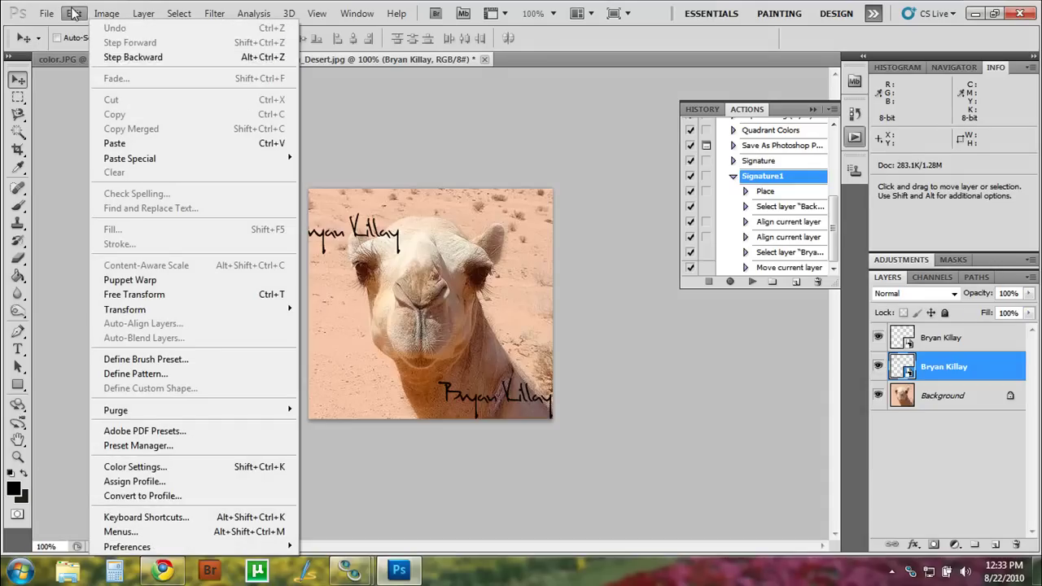
left_click(139, 294)
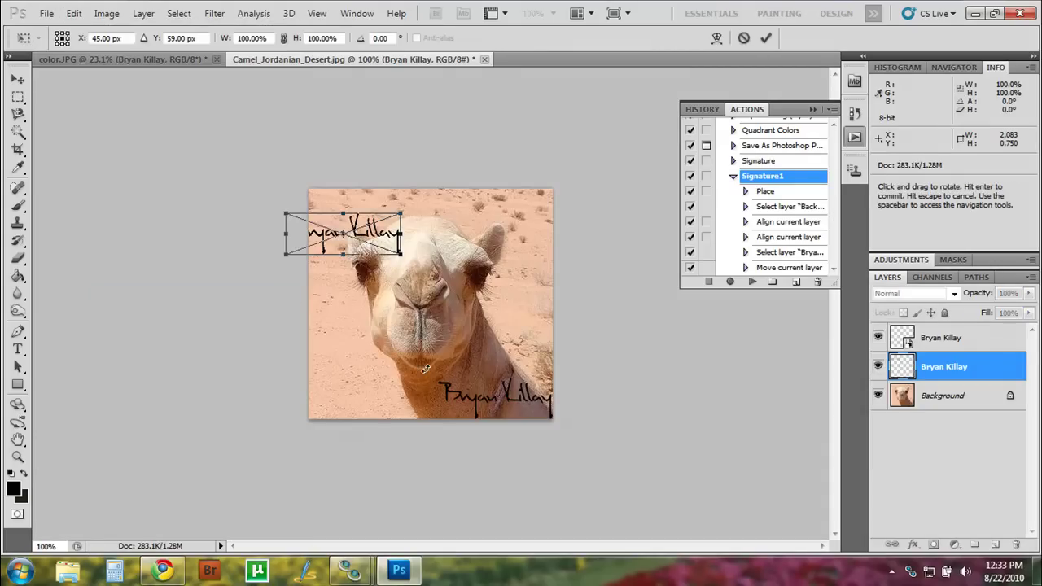
left_click_drag(393, 236, 420, 267)
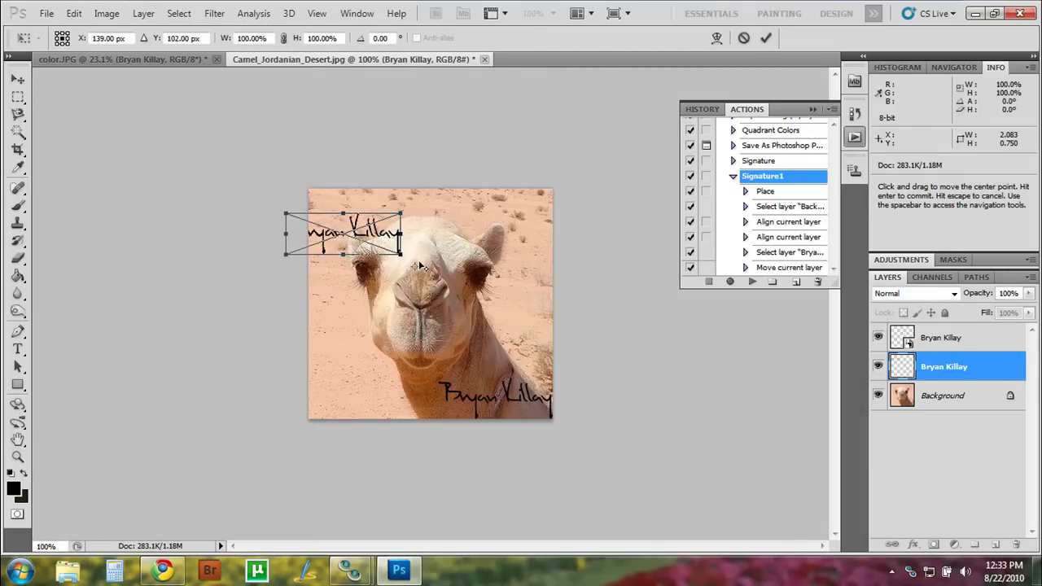
key("Return")
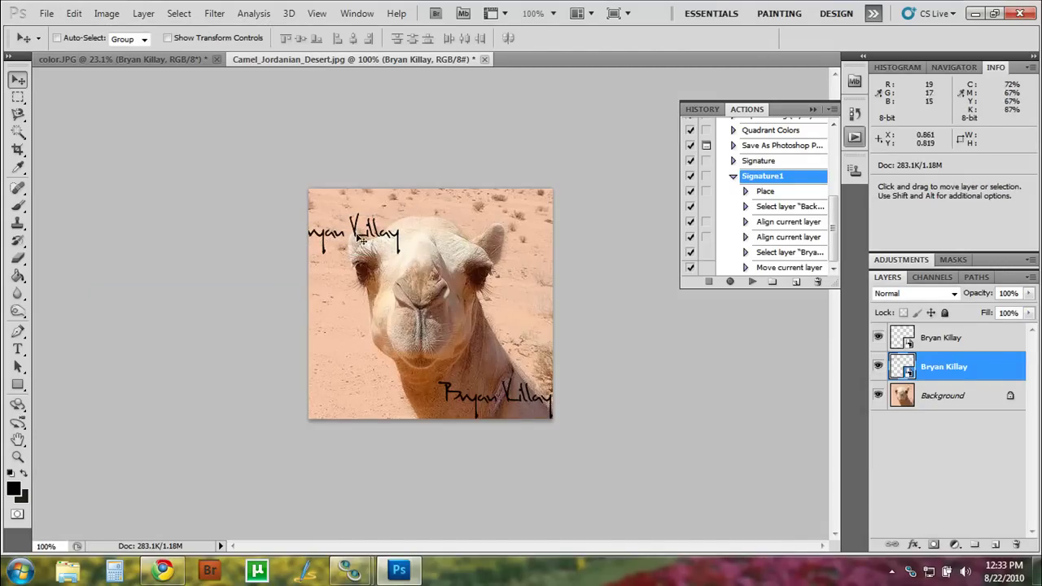
Step: Scale the top signature to about 195% by 180% with Free Transform
left_click(74, 13)
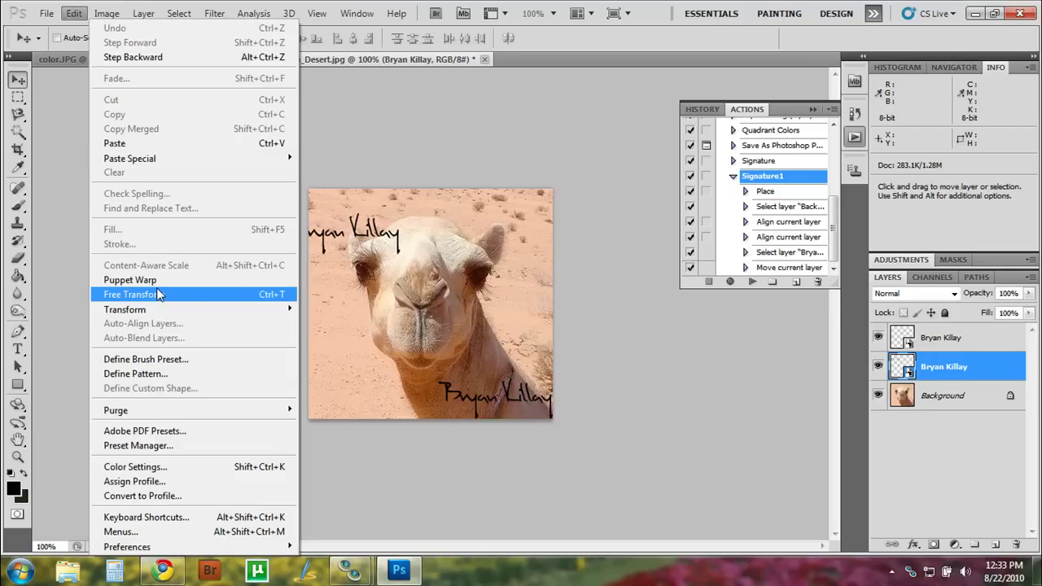
left_click(159, 295)
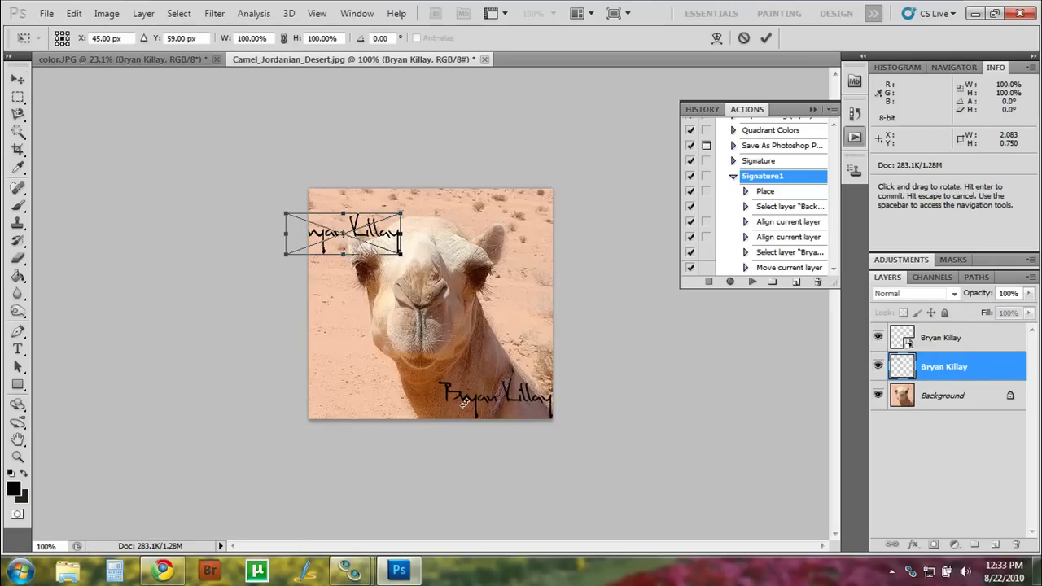
mouse_move(403, 255)
left_mouse_down()
mouse_move(456, 285)
mouse_move(512, 289)
left_mouse_up()
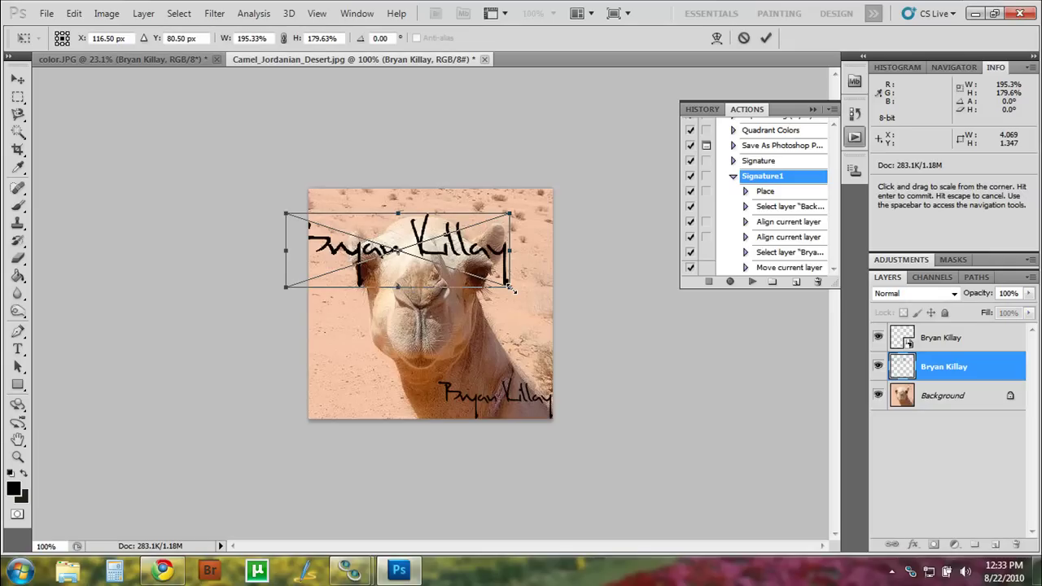
key("Return")
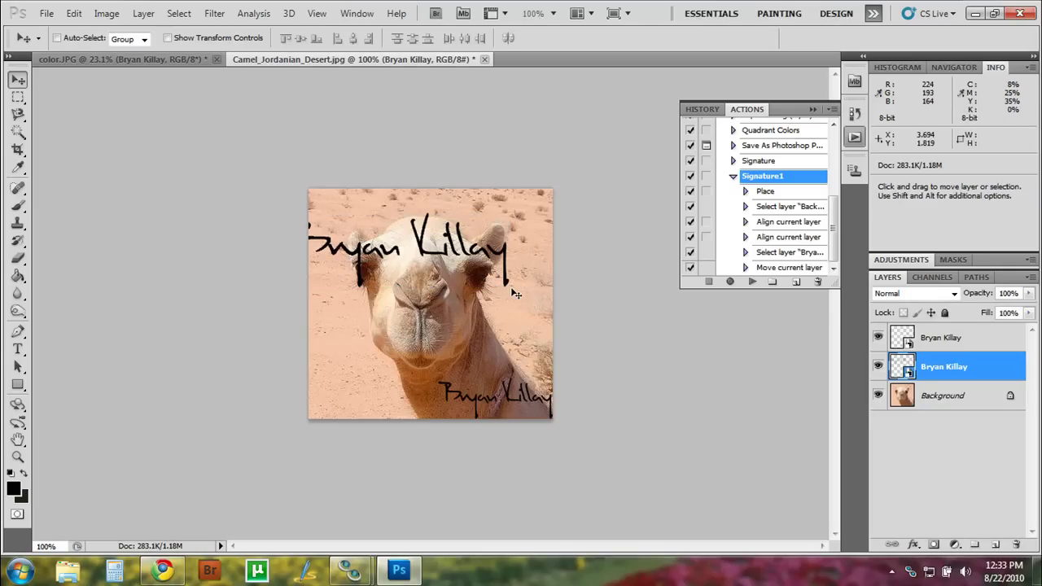
Step: Delete the enlarged signature layer from the Layers panel
right_click(943, 368)
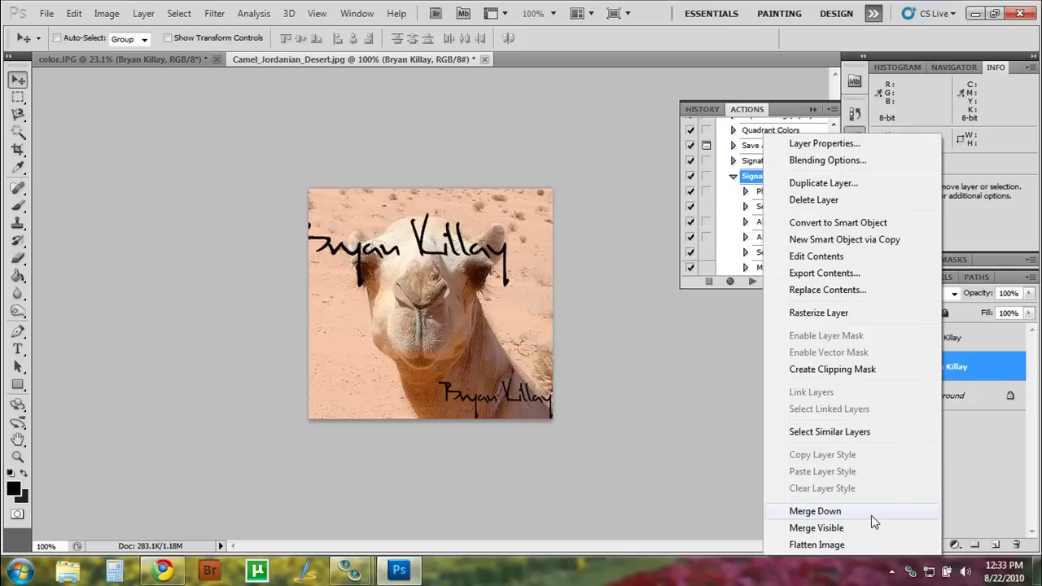
left_click(868, 200)
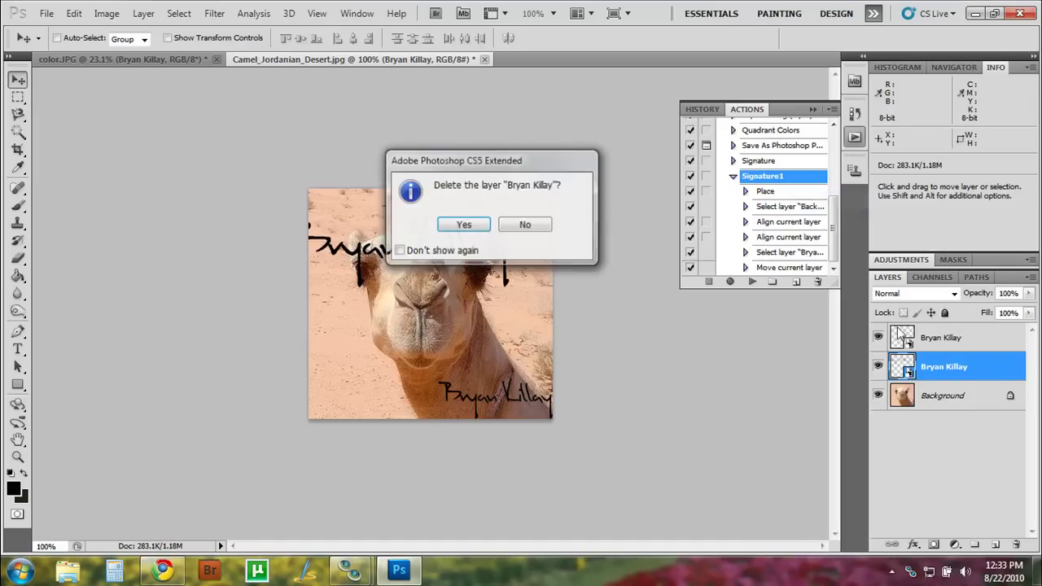
left_click(463, 227)
Step: Merge the remaining bottom-right signature layer down into the Background layer
left_click(991, 340)
right_click(991, 340)
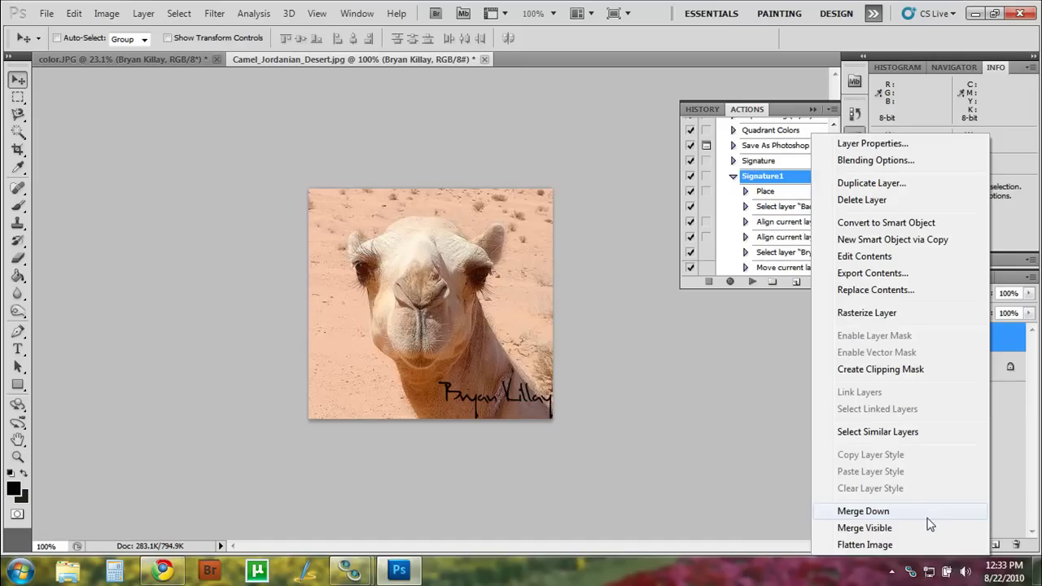
left_click(926, 529)
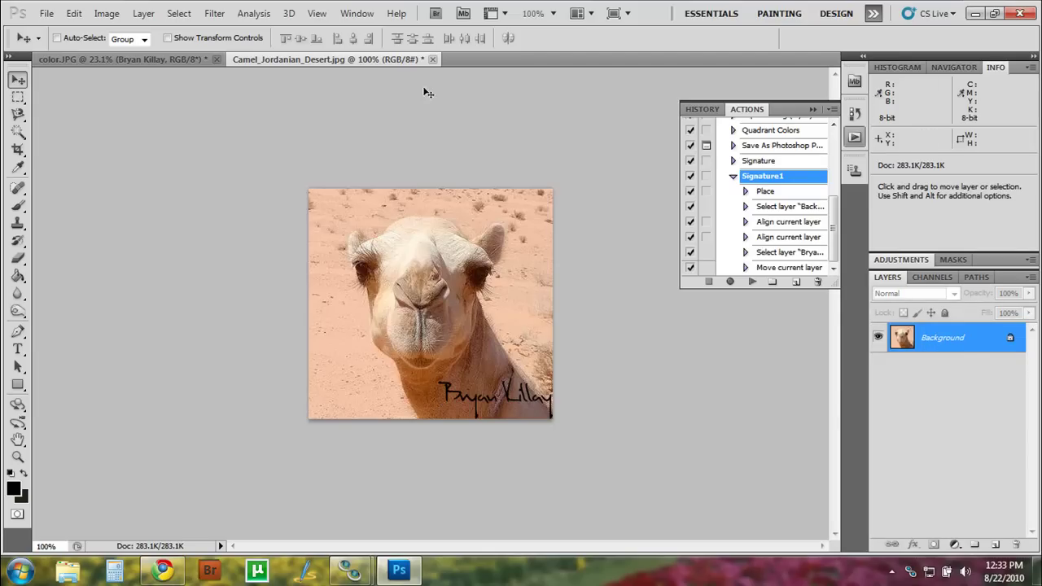
left_click(46, 13)
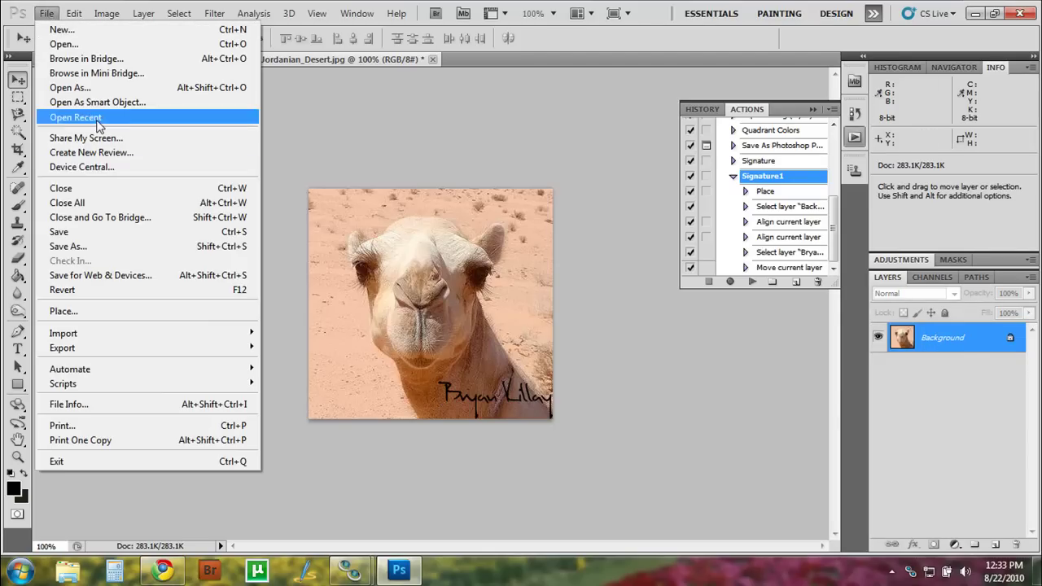
left_click(603, 145)
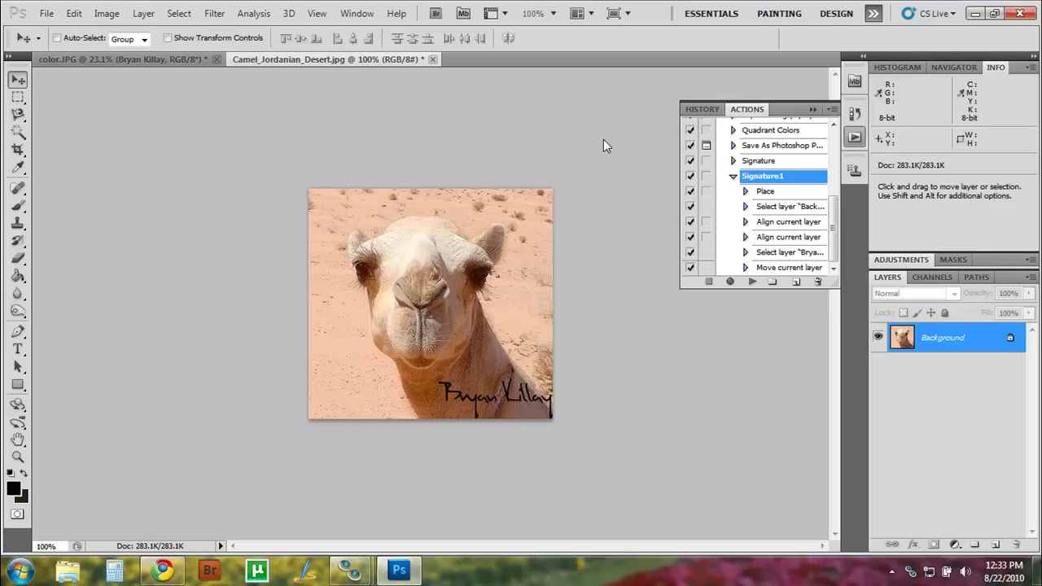